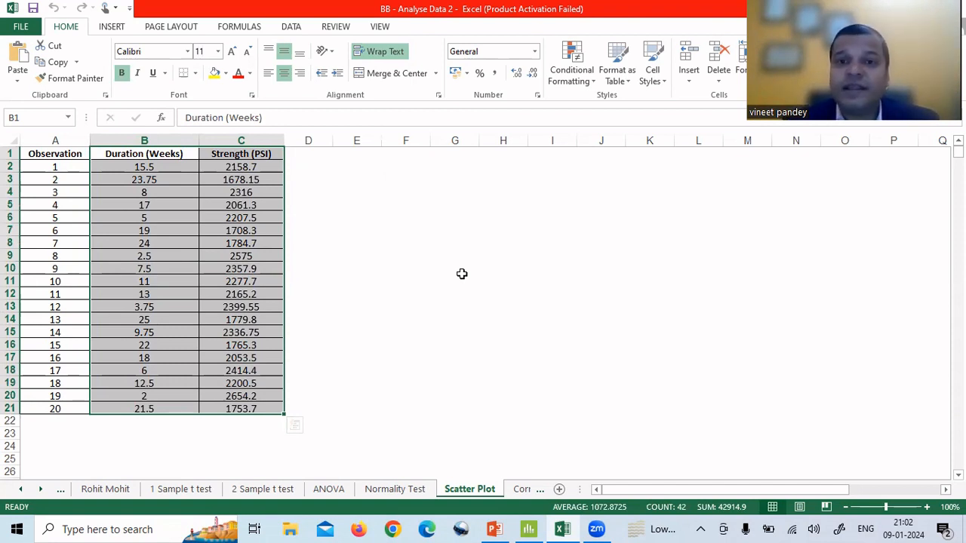
- Examine the Duration (Weeks) and Strength (PSI) data columns for the 20 observations
left_click(270, 163)
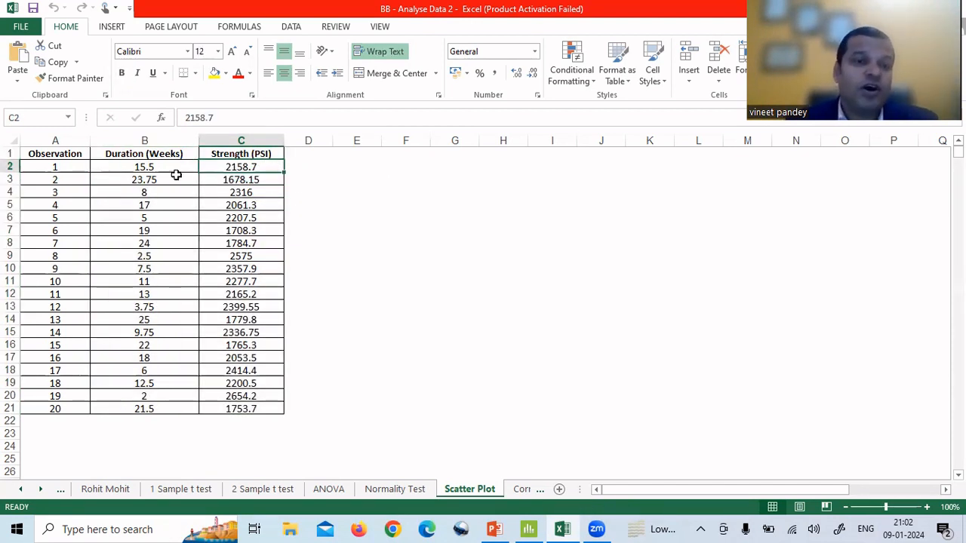
left_click(144, 154)
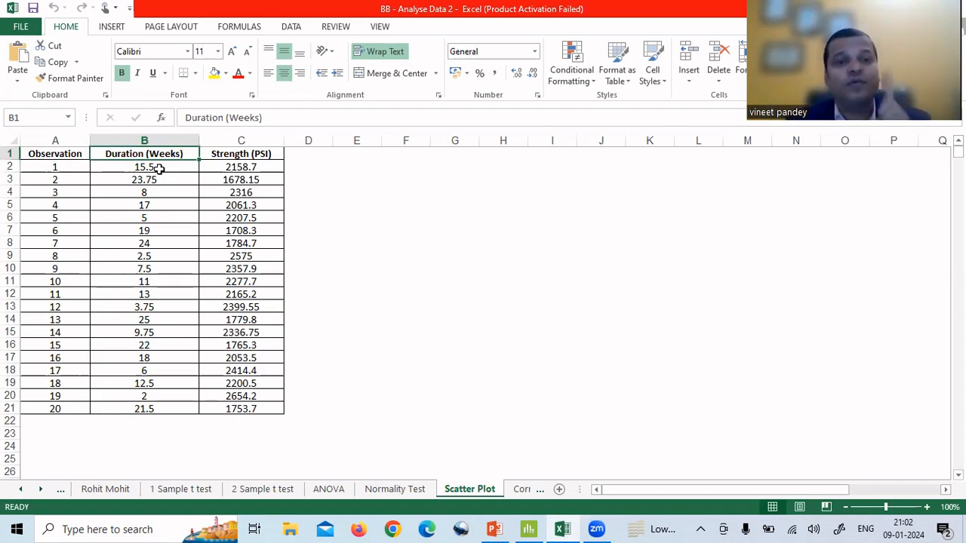
left_click(157, 140)
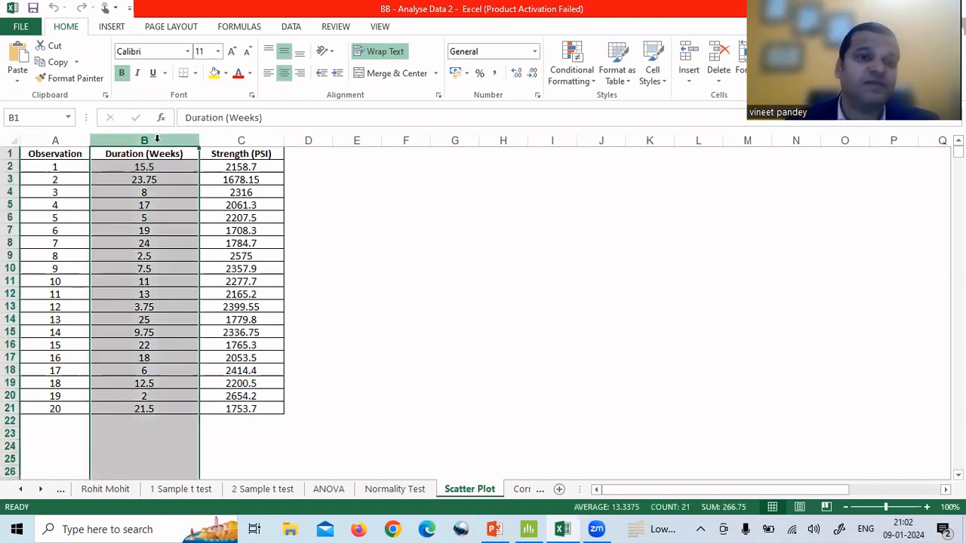
left_click(143, 166)
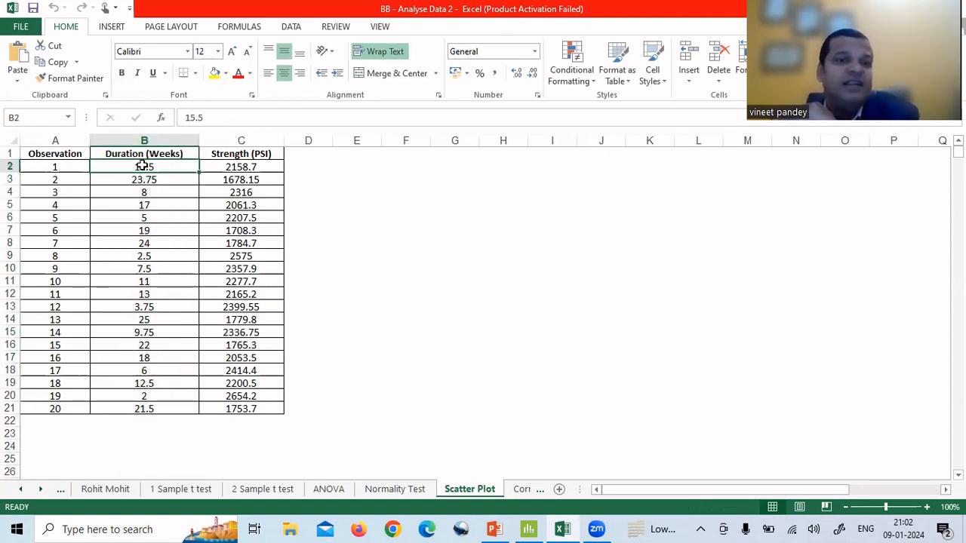
left_click_drag(143, 166, 160, 281)
scroll(307, 261, "up", 4)
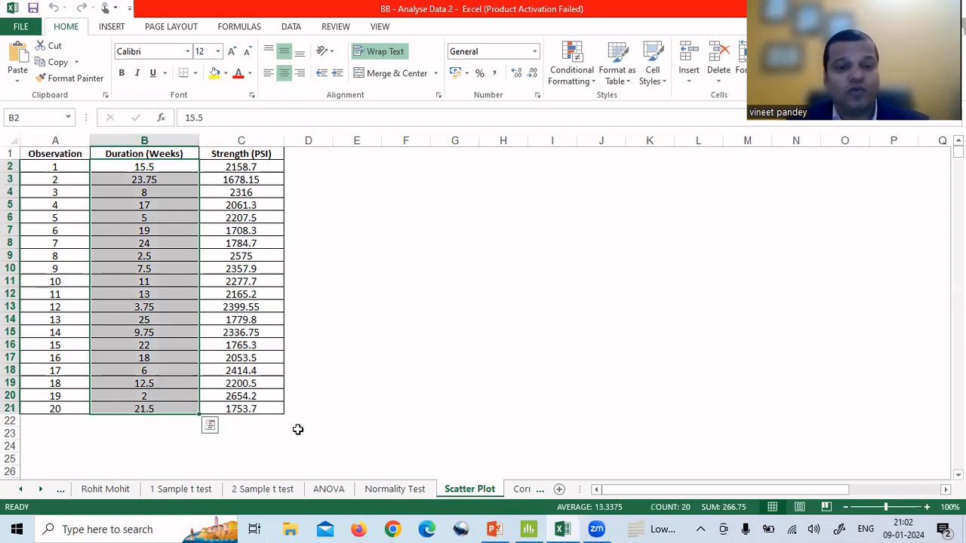
left_click_drag(267, 404, 276, 147)
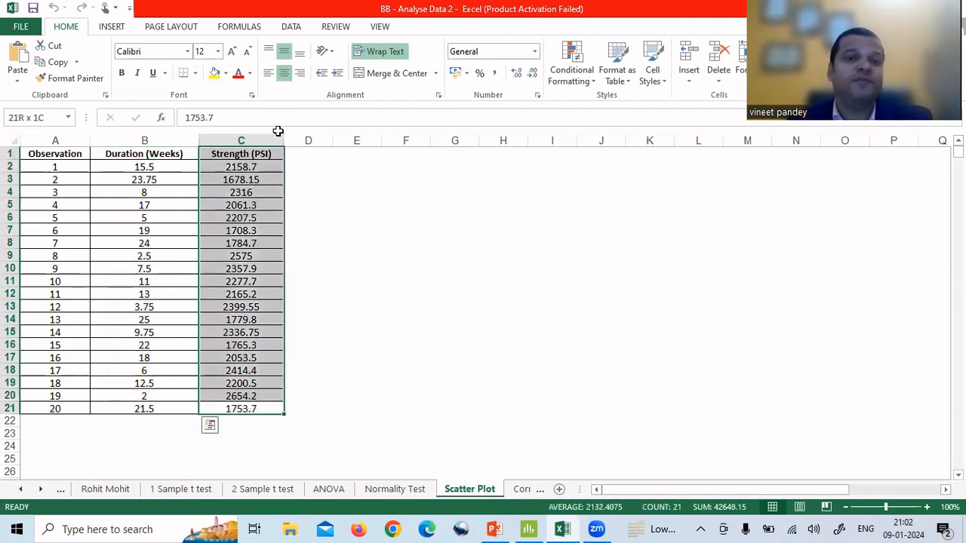
left_click(389, 282)
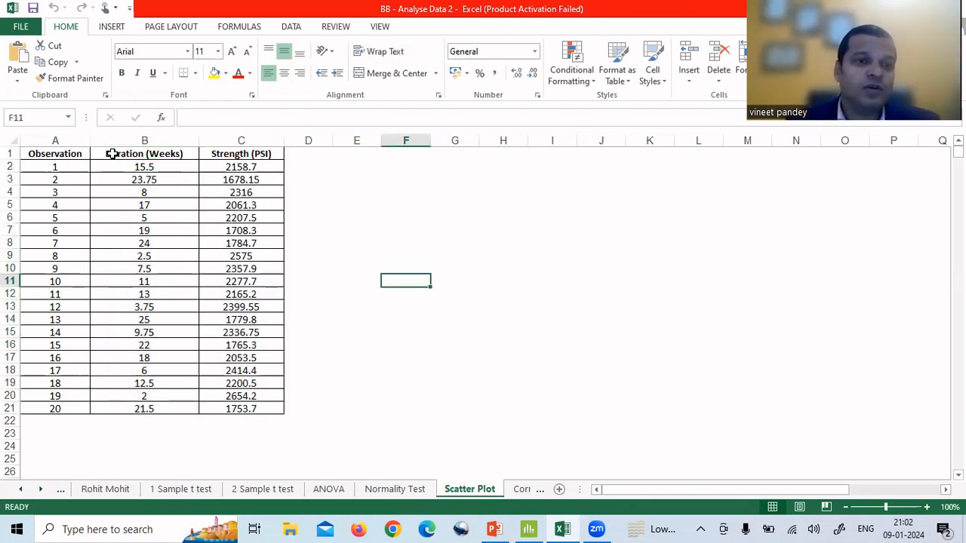
- Insert a markers-only scatter chart from the Duration and Strength data in B1:C21 and move it up beside the table
left_click_drag(113, 153, 249, 404)
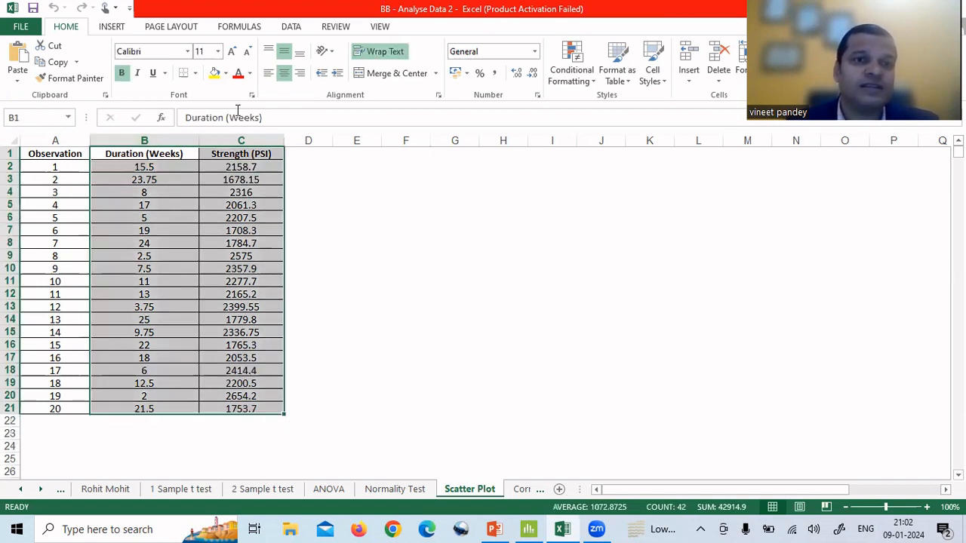
key("alt+F1")
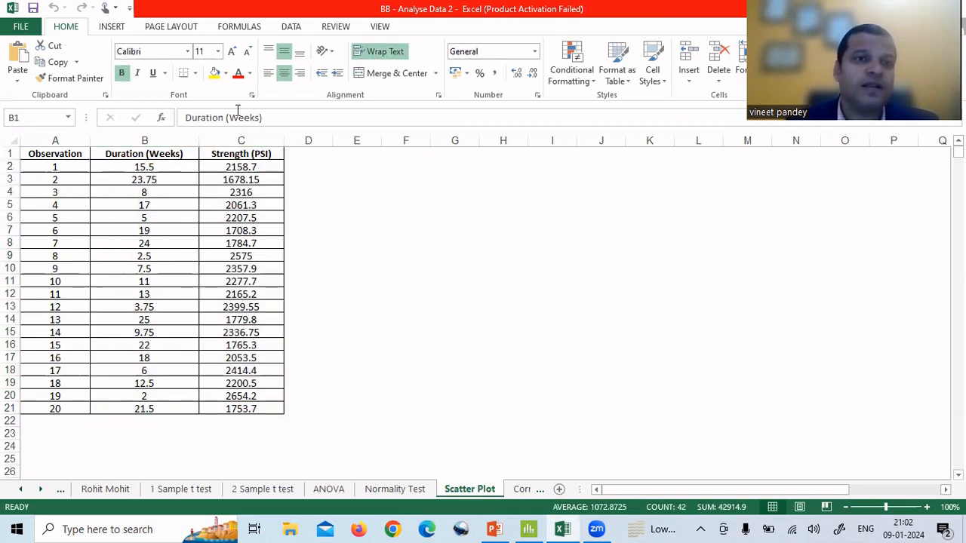
left_click(113, 28)
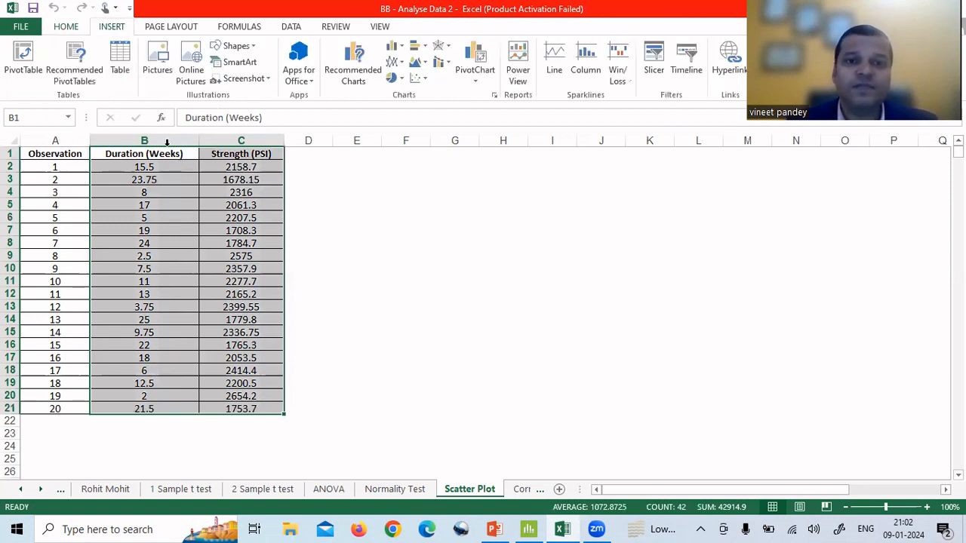
left_click(422, 79)
left_click(427, 127)
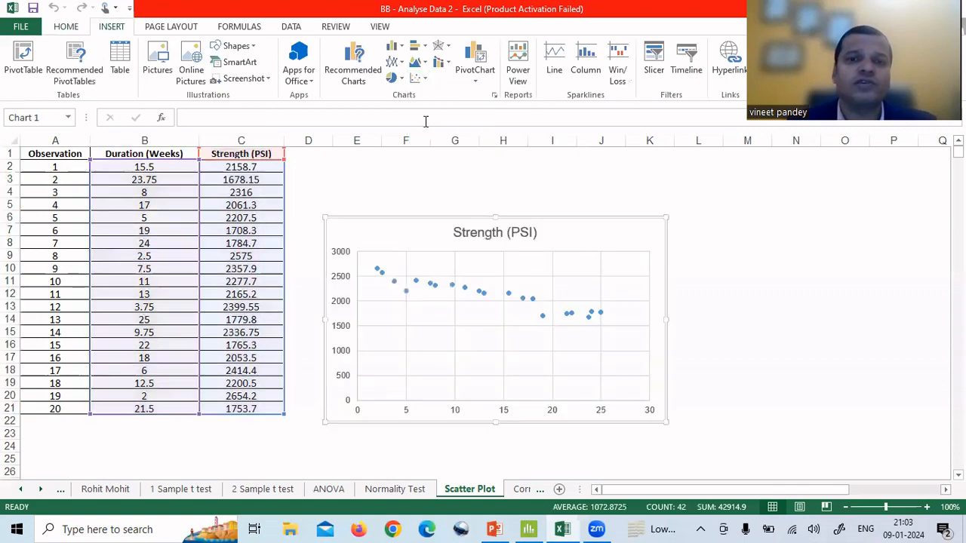
left_click_drag(413, 234, 397, 155)
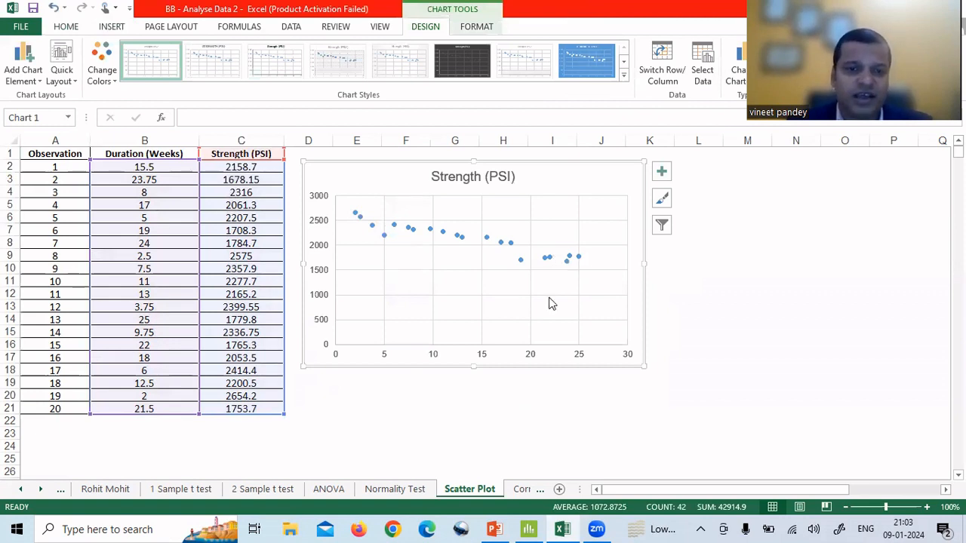
- Set the minimum bound of the scatter chart's vertical axis to 1500
double_click(326, 276)
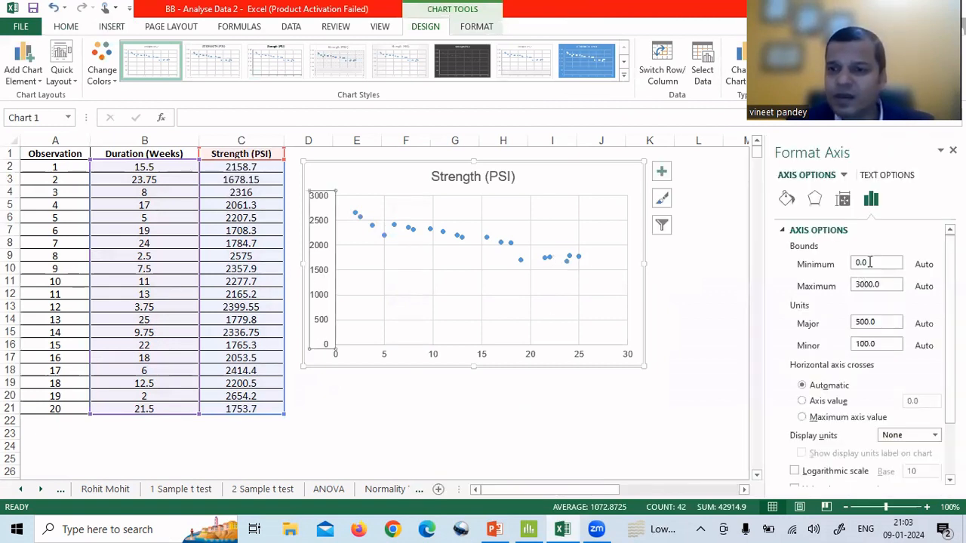
left_click(874, 262)
left_click(870, 262)
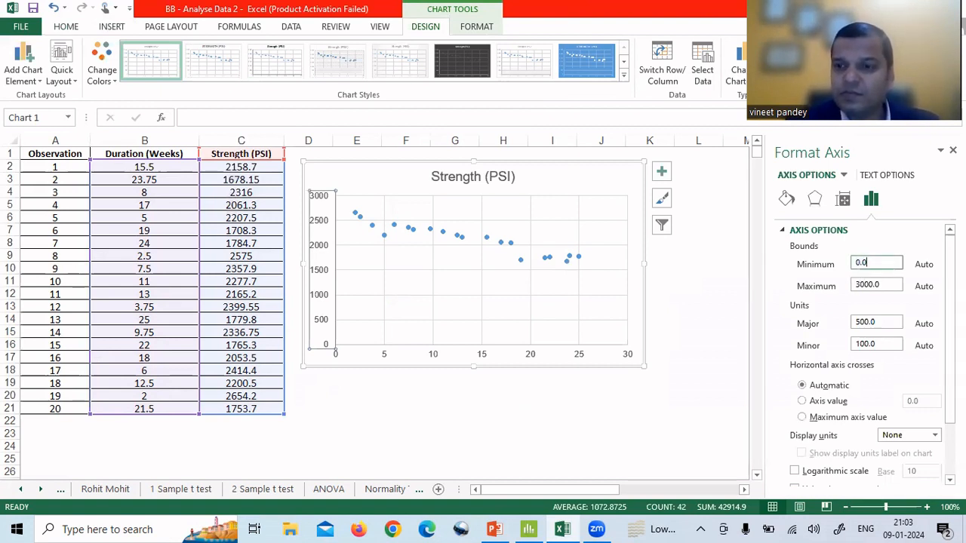
type("1500")
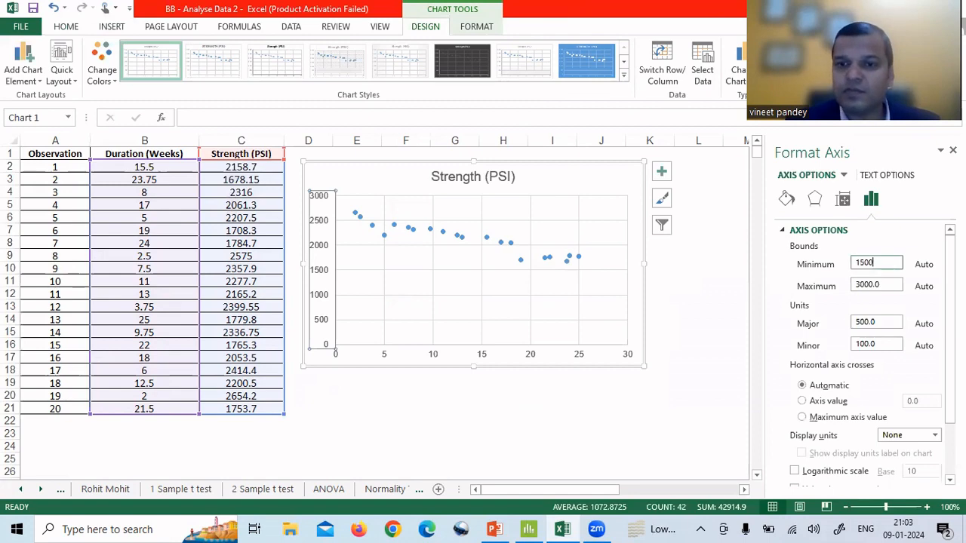
key("Return")
left_click(700, 328)
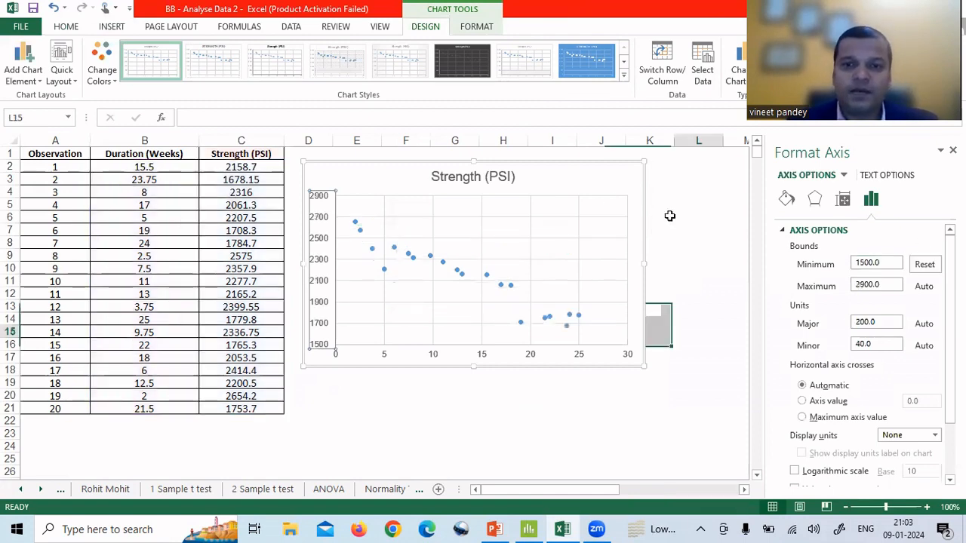
- Add axis titles to the scatter chart and name the horizontal axis "Duration in Weeks"
left_click(501, 205)
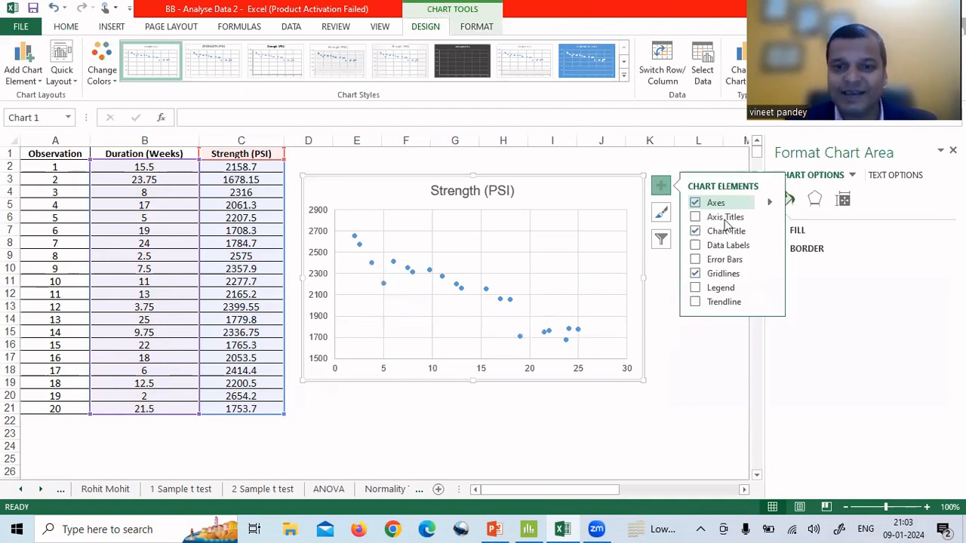
left_click(721, 219)
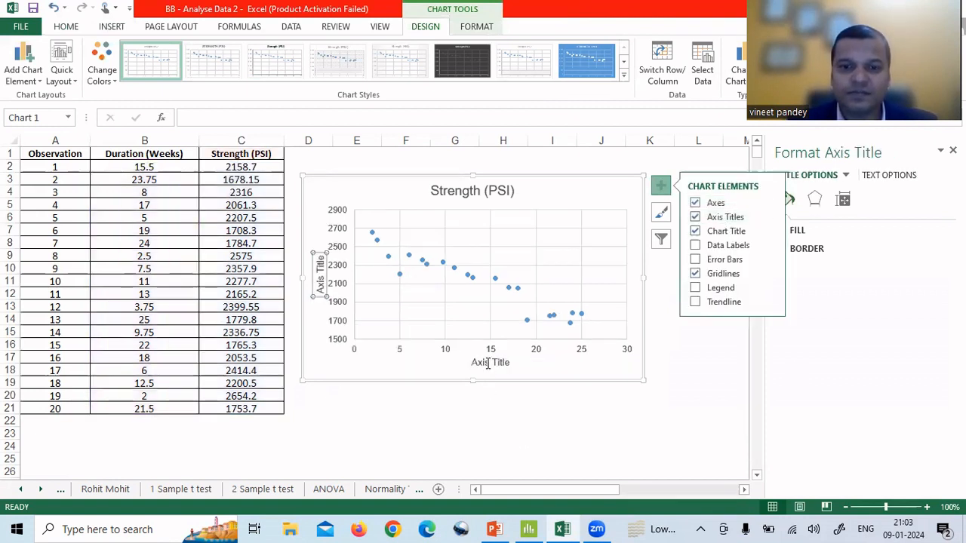
left_click(476, 363)
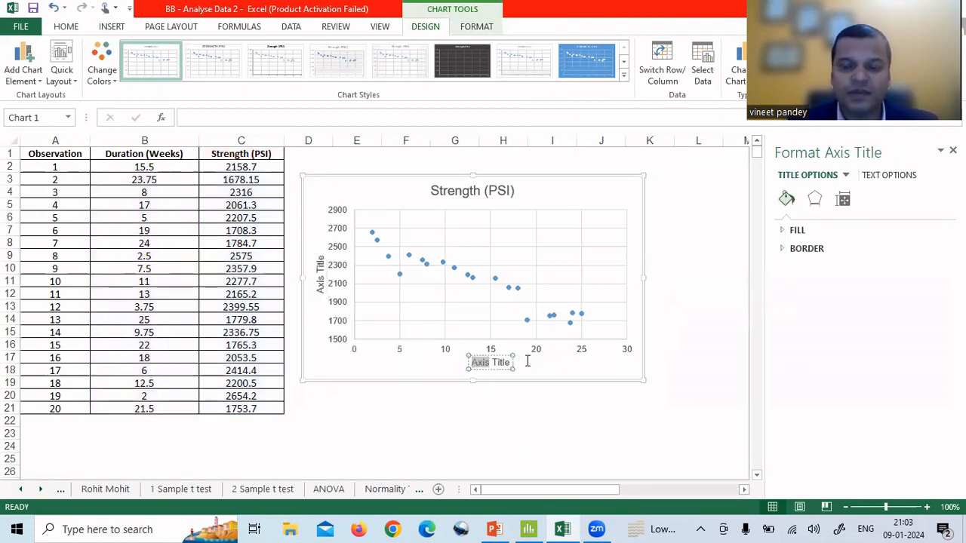
left_click(640, 526)
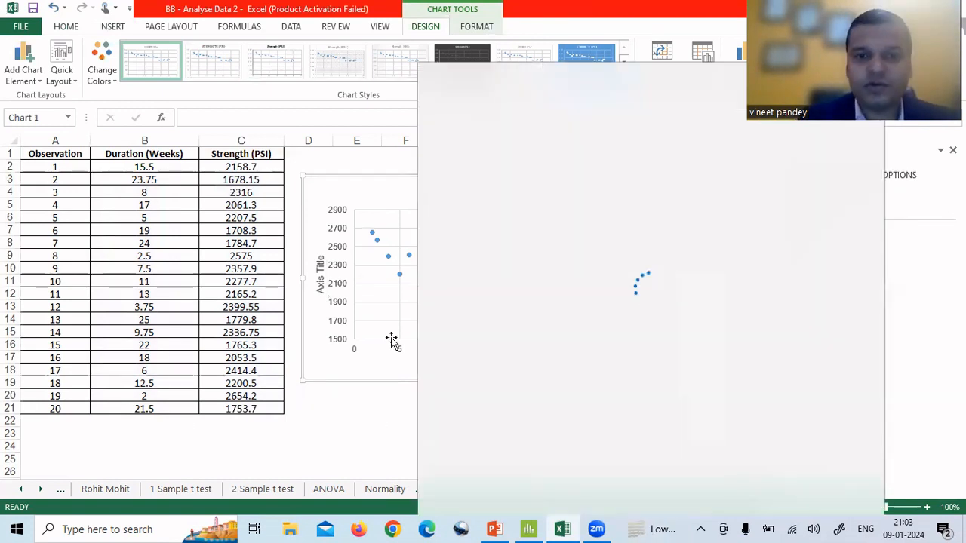
left_click(368, 421)
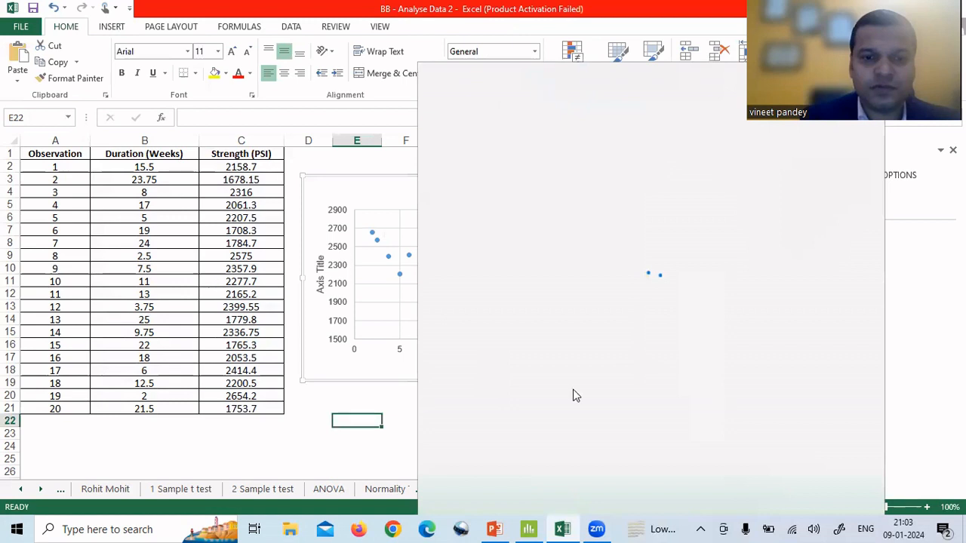
left_click(453, 357)
left_click(490, 362)
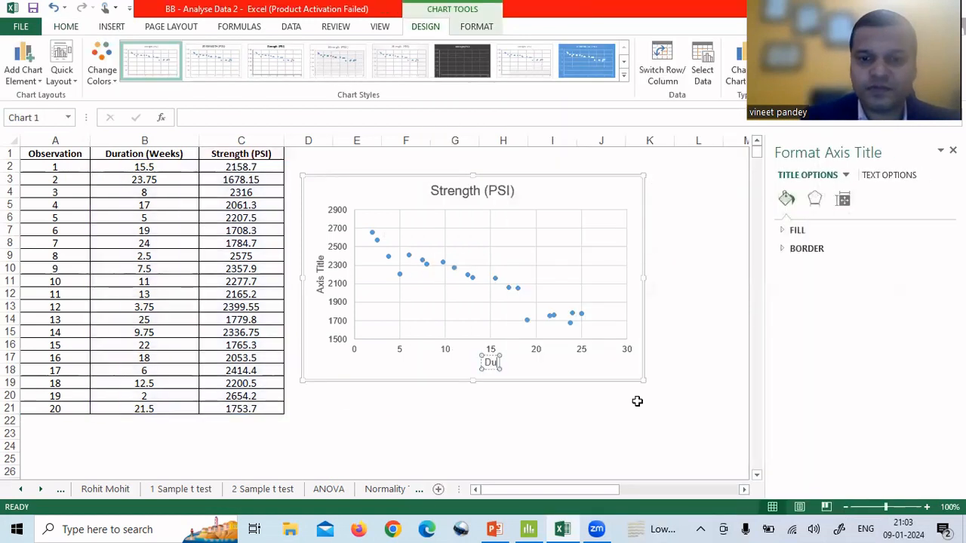
type("ration")
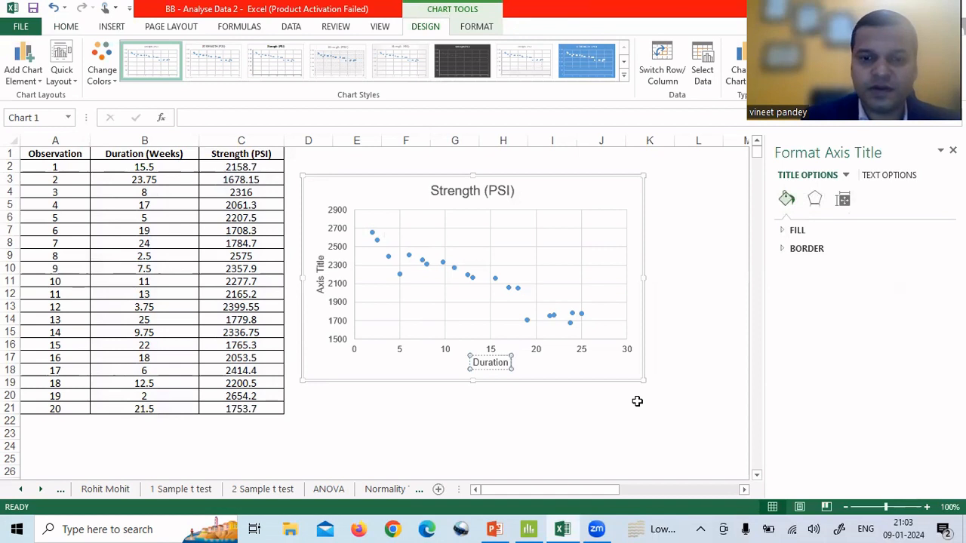
type(" in Weeks")
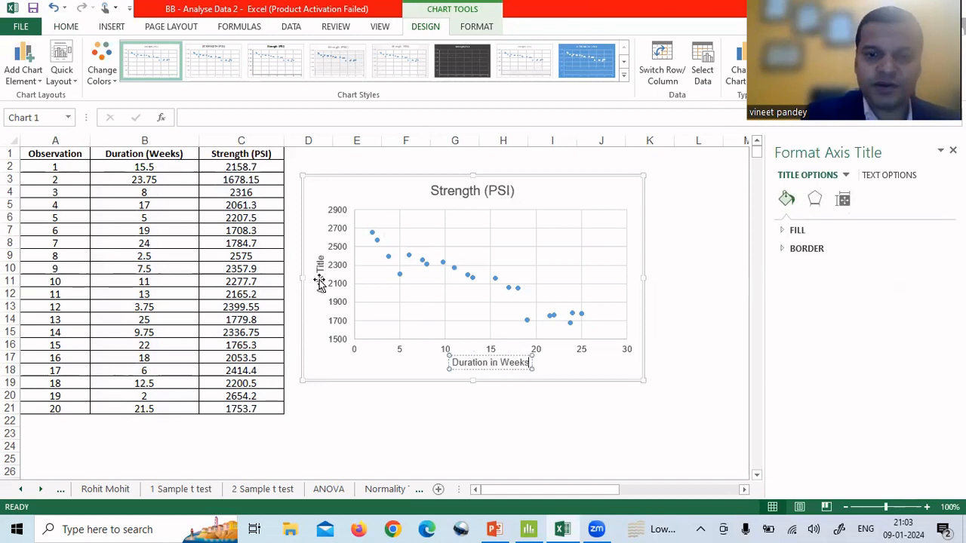
- Change the vertical axis title to "Strength in PSI"
left_click(323, 280)
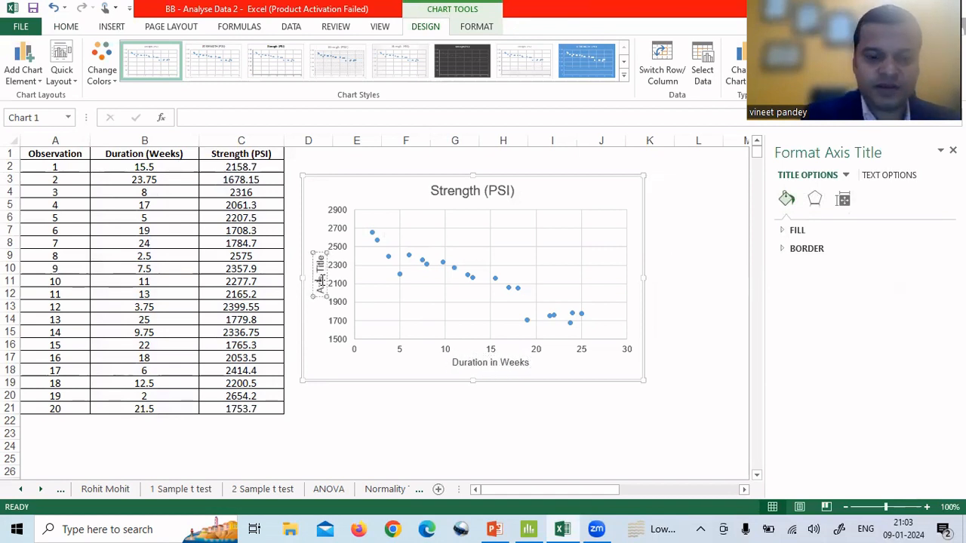
left_click_drag(323, 281, 321, 249)
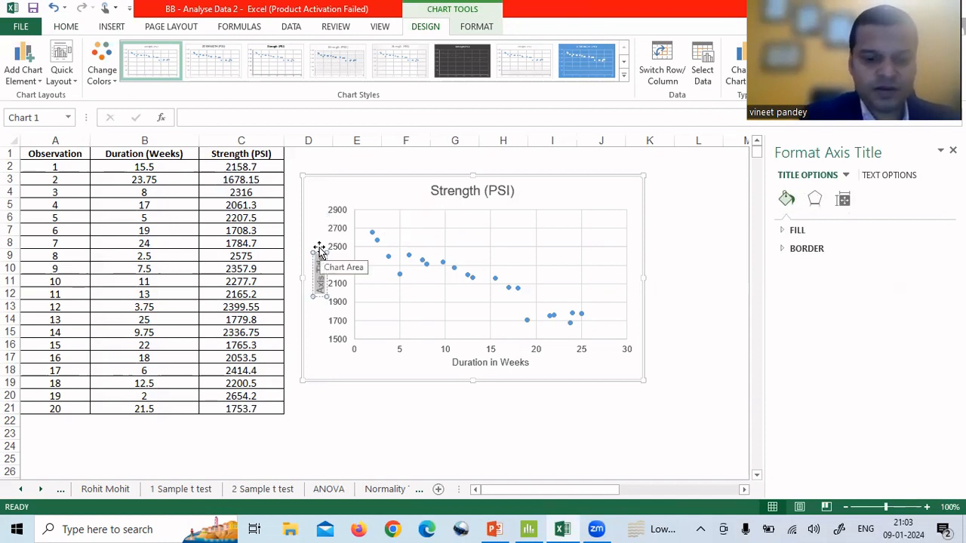
type("Str")
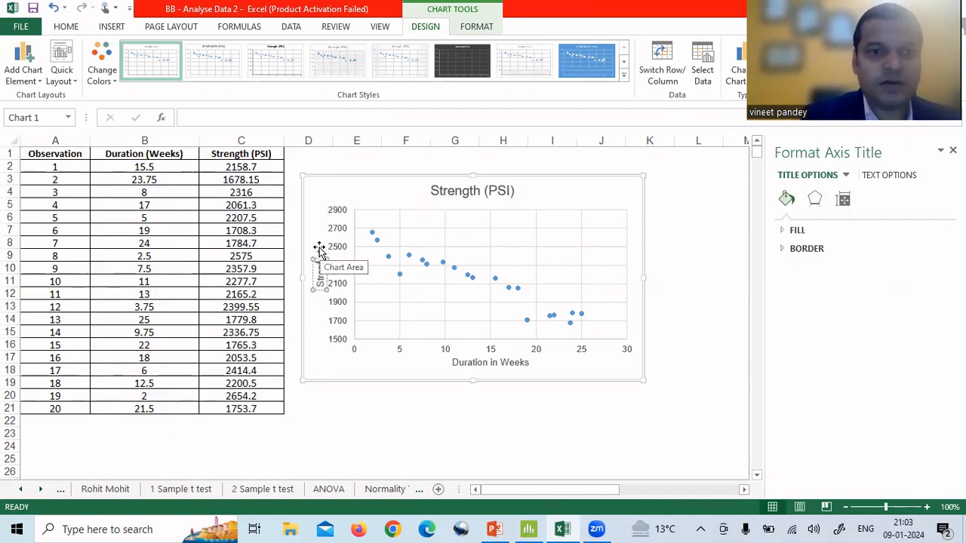
type("ength in PSI")
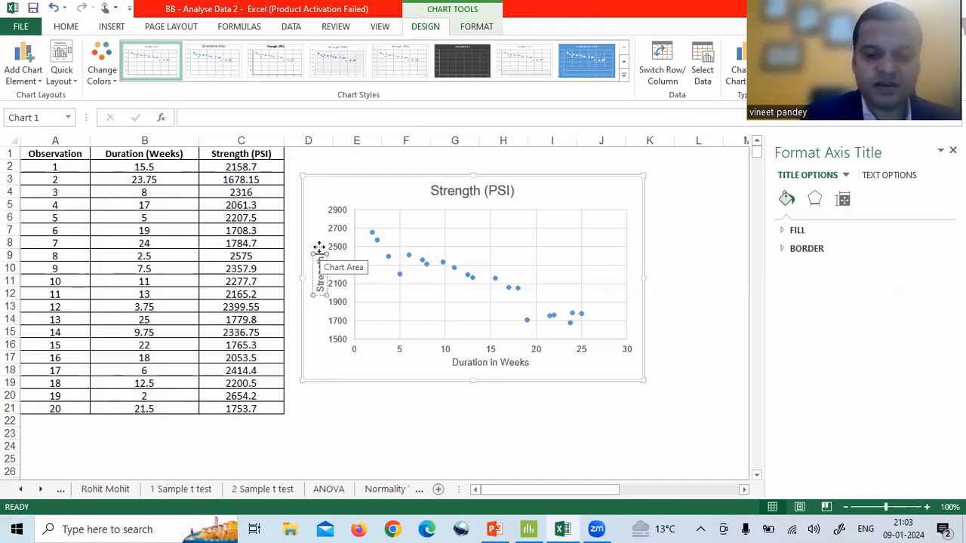
left_click(702, 318)
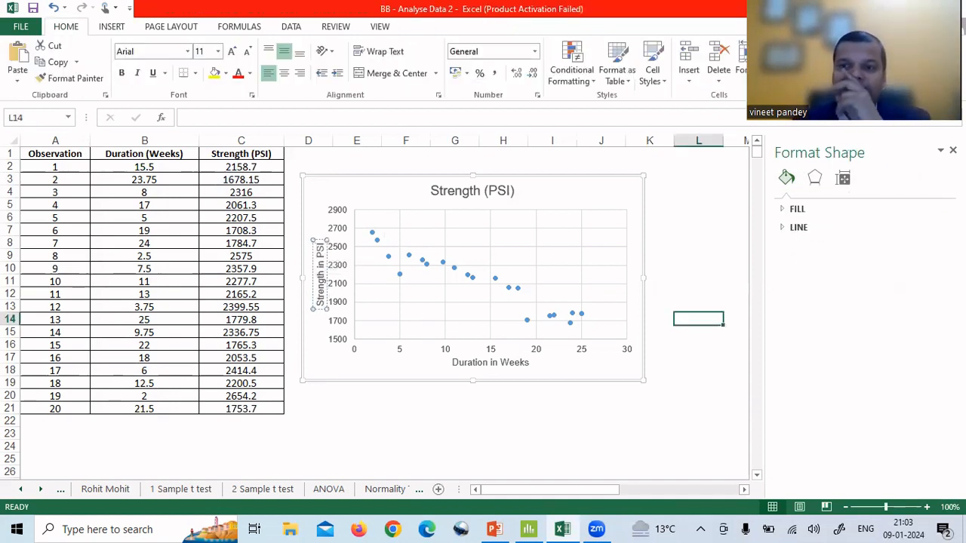
- Move the chart up to the sheet's first row and enlarge it to reach row 21 and column K
left_click(547, 160)
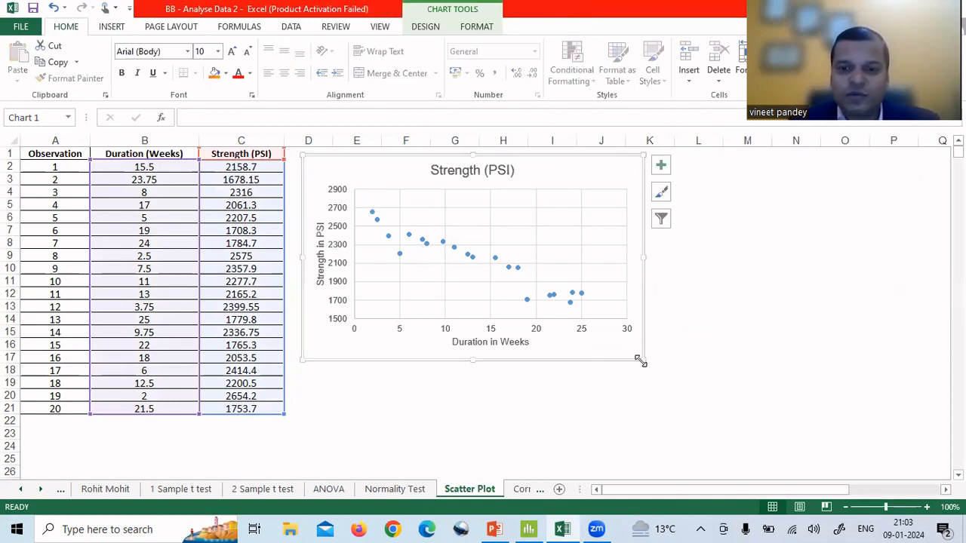
left_click_drag(640, 377, 655, 412)
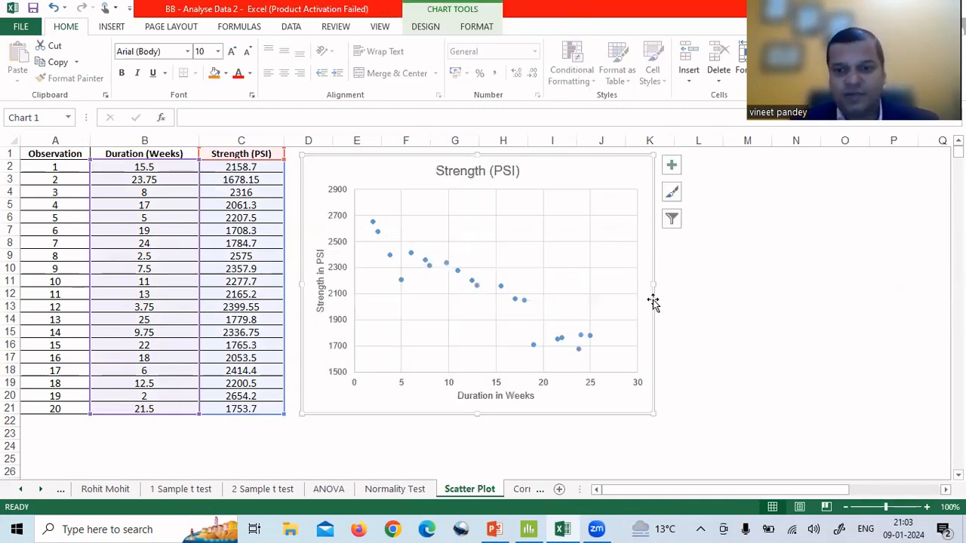
left_click_drag(656, 286, 652, 286)
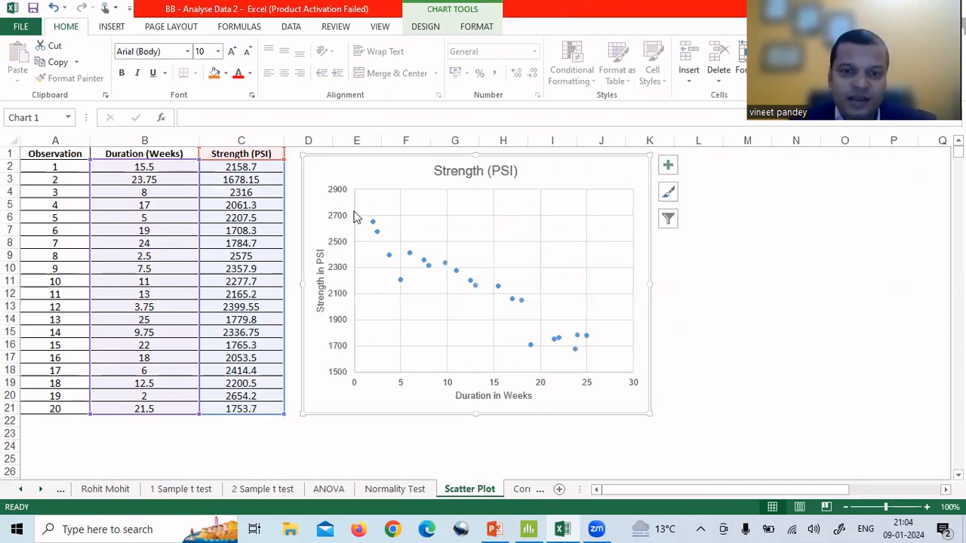
- Shift the plot area slightly right and down inside the chart, then deselect the chart
left_click_drag(596, 329, 601, 342)
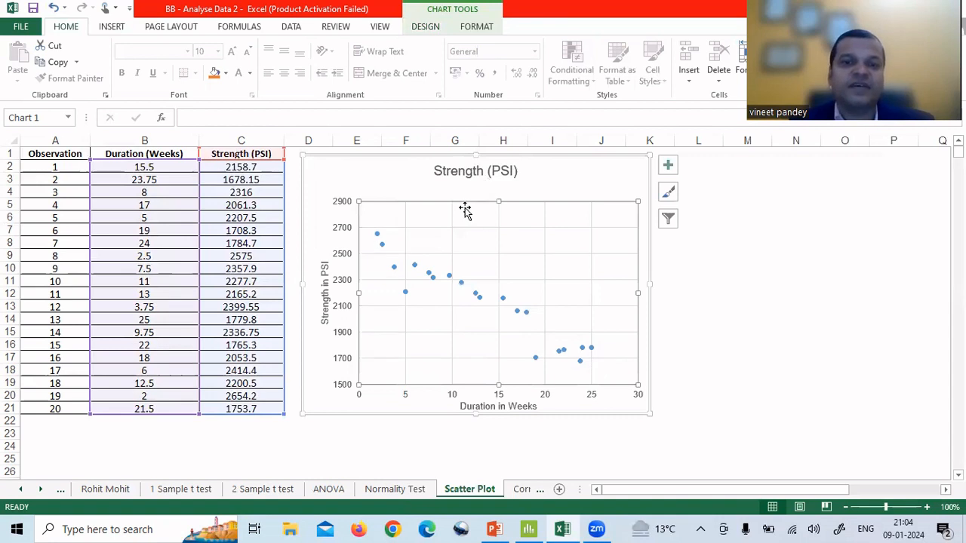
left_click_drag(410, 249, 400, 239)
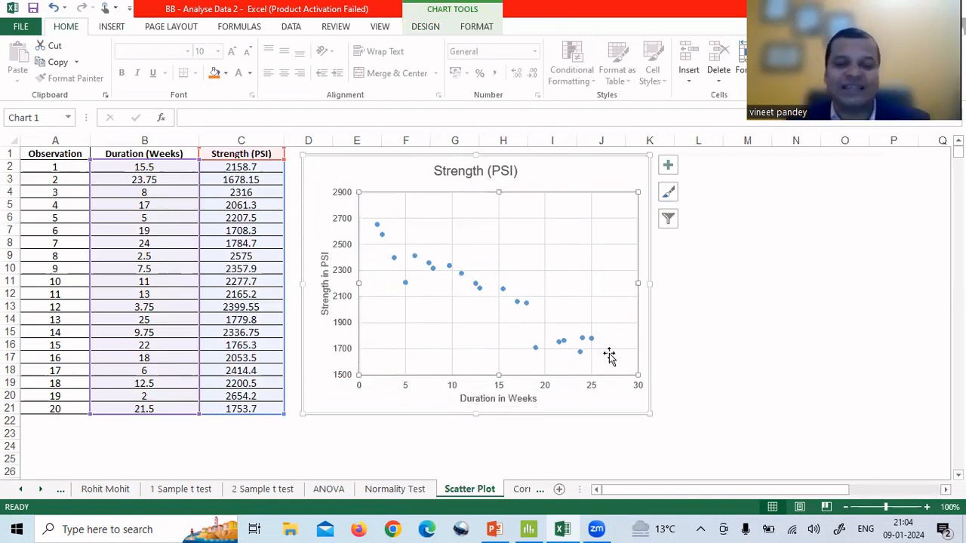
left_click(769, 323)
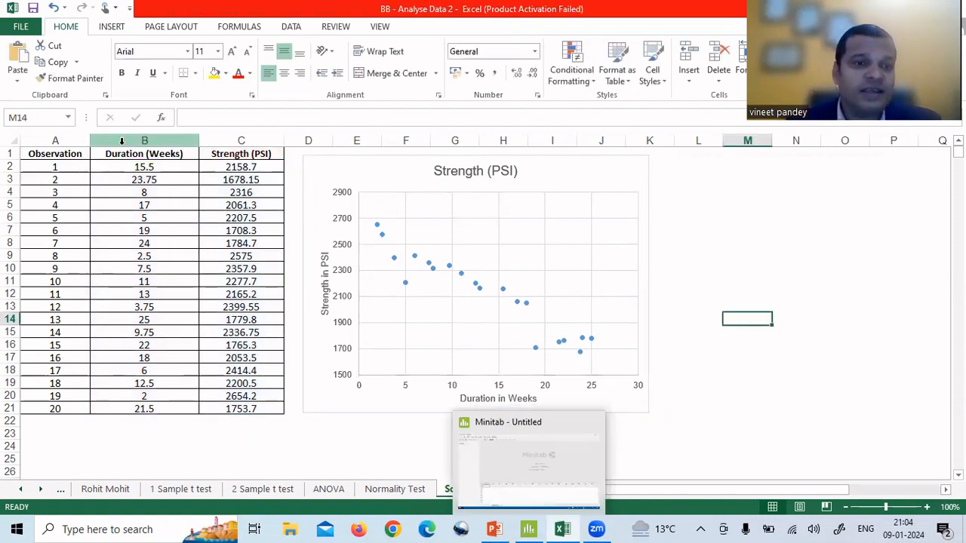
- Copy the observation, duration and strength table (A1:C21) and paste it with its headers into Minitab's Worksheet 1, starting at column C1
mouse_move(46, 155)
left_mouse_down()
mouse_move(239, 389)
mouse_move(240, 405)
left_mouse_up()
key("ctrl+c")
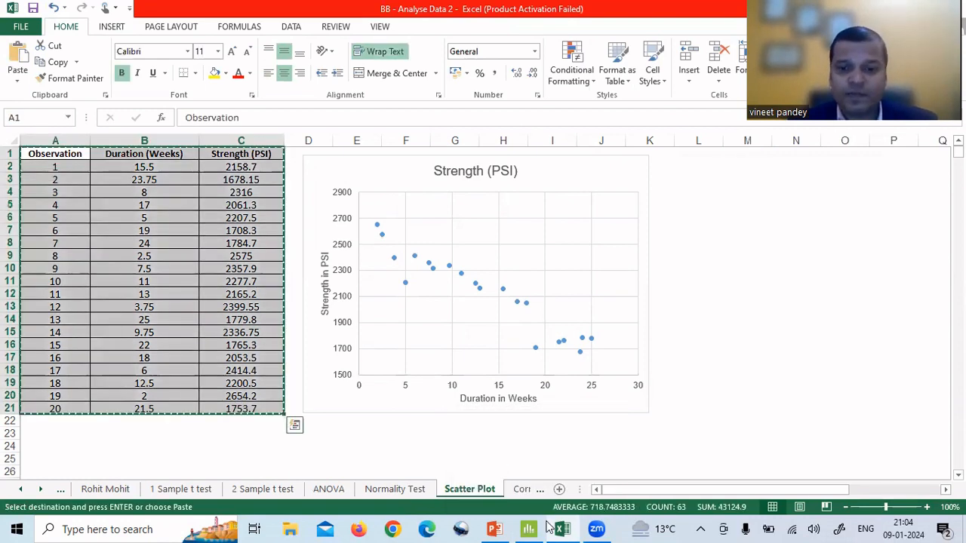
key("alt+Tab")
left_click(204, 358)
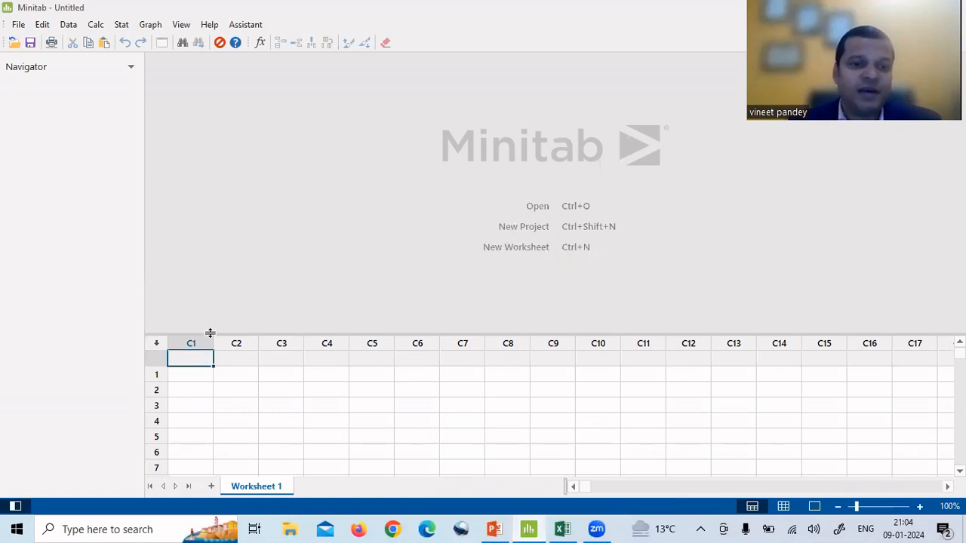
left_click_drag(209, 334, 201, 291)
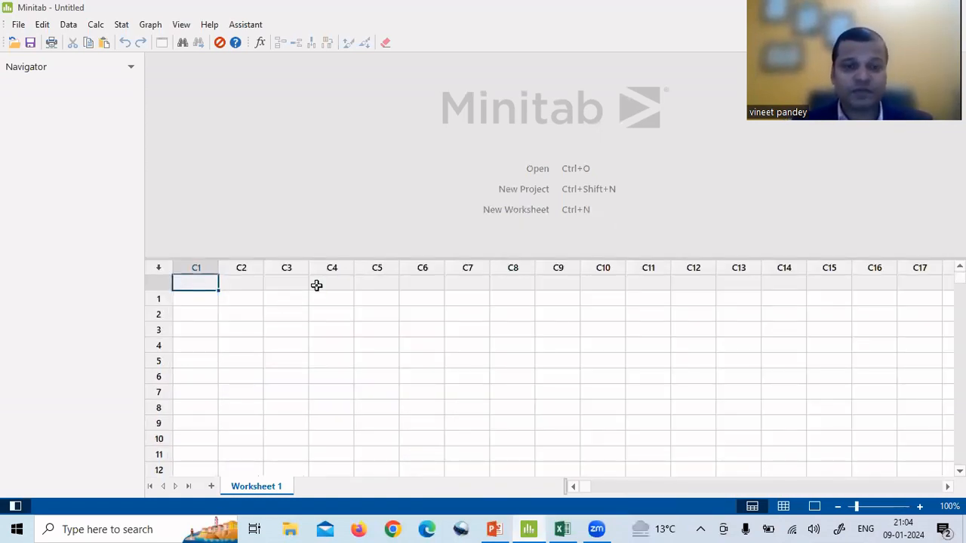
key("ctrl+v")
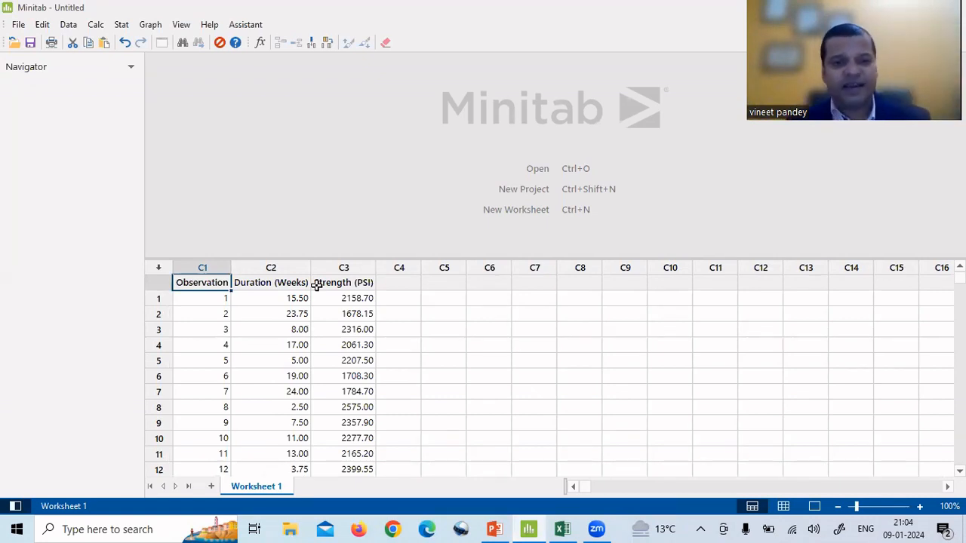
left_click(403, 315)
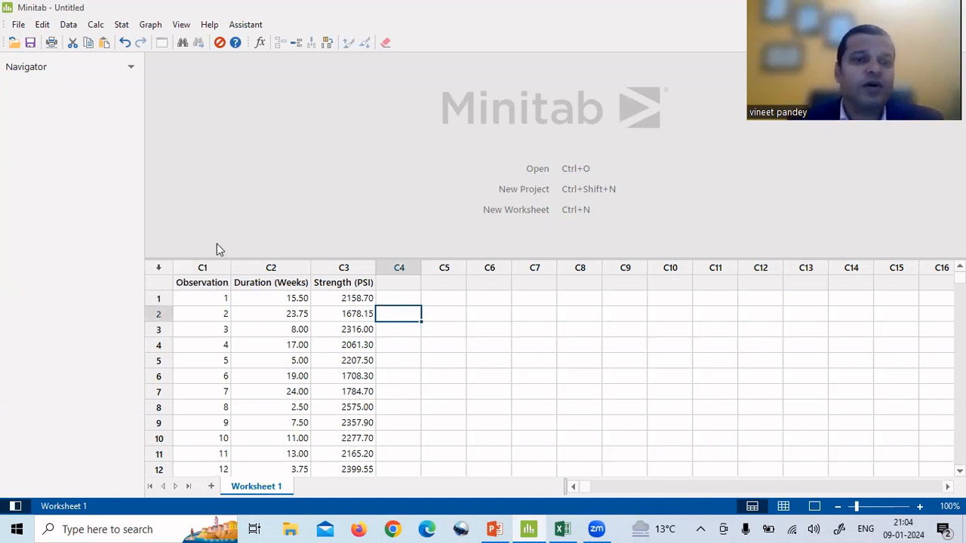
left_click(549, 341)
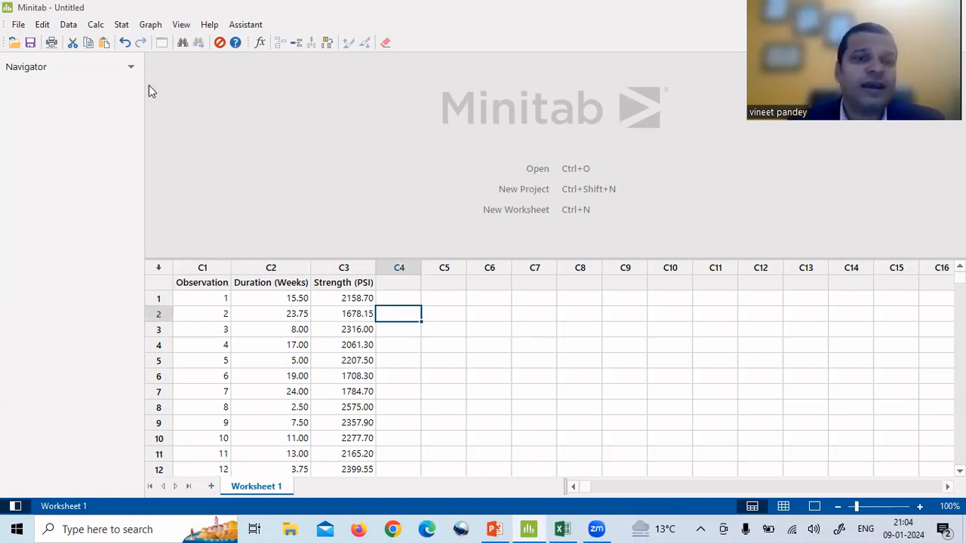
- Create a simple scatterplot with Strength (PSI) as the Y variable and Duration (Weeks) as the X variable
left_click(150, 24)
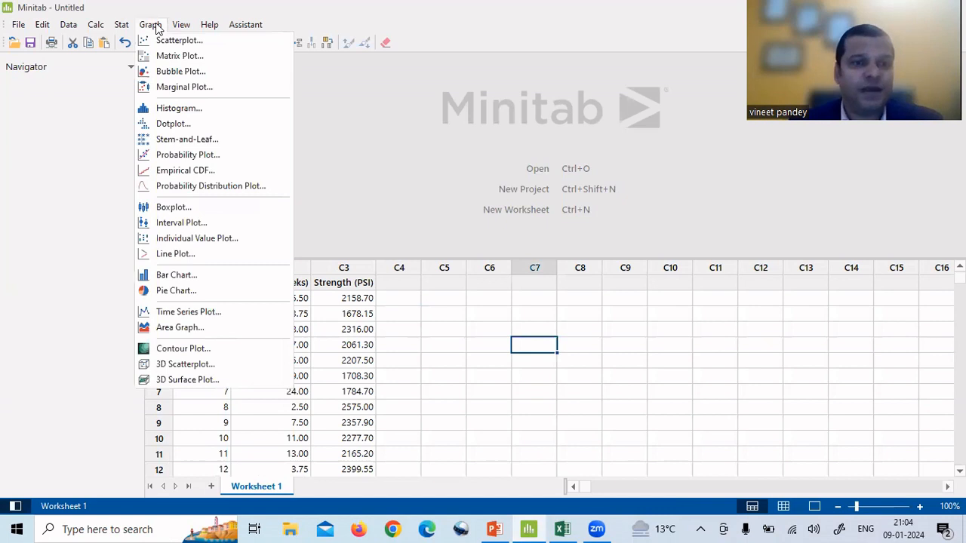
left_click(221, 42)
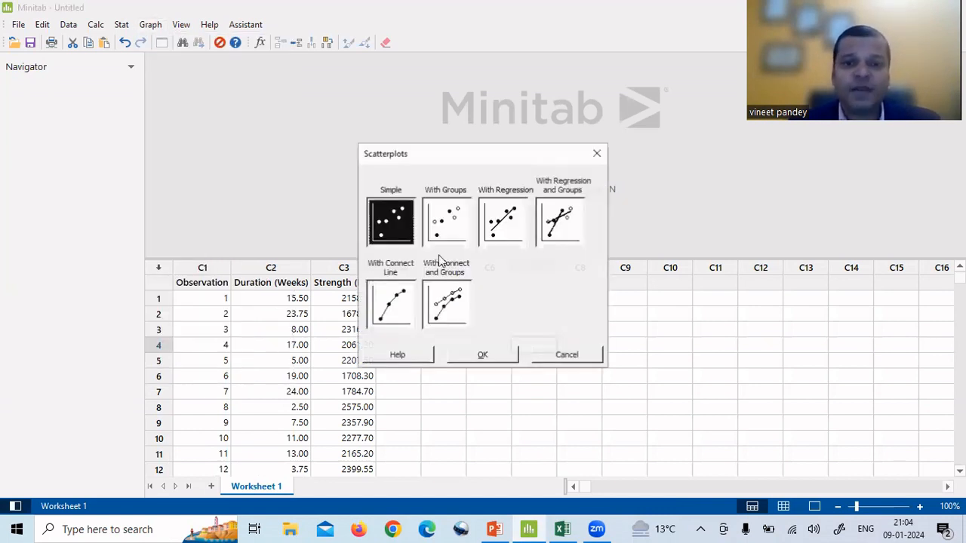
left_click(483, 357)
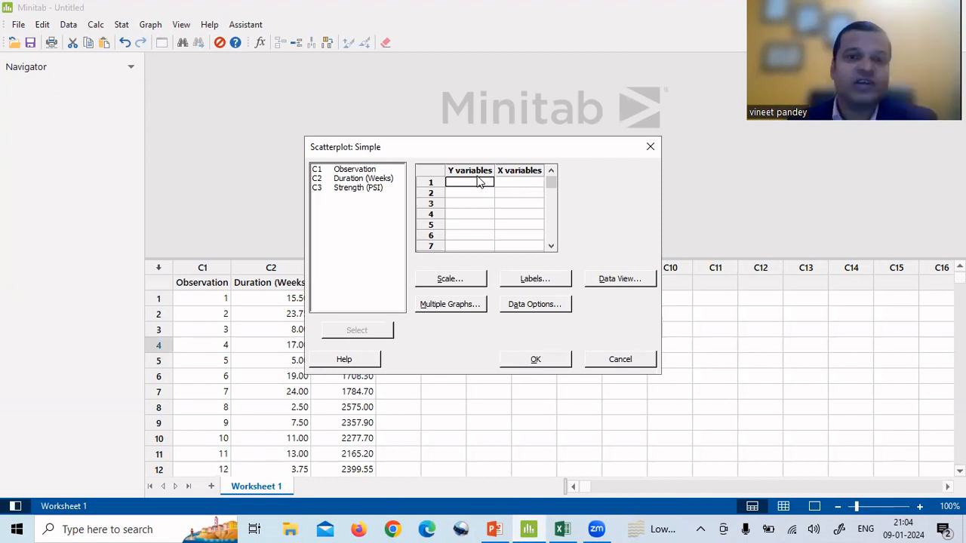
left_click_drag(476, 147, 500, 109)
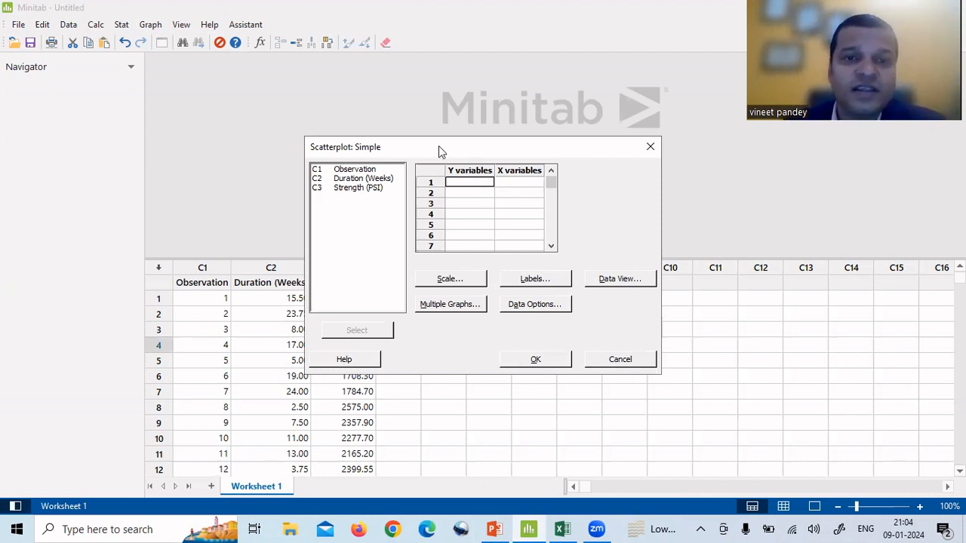
double_click(372, 153)
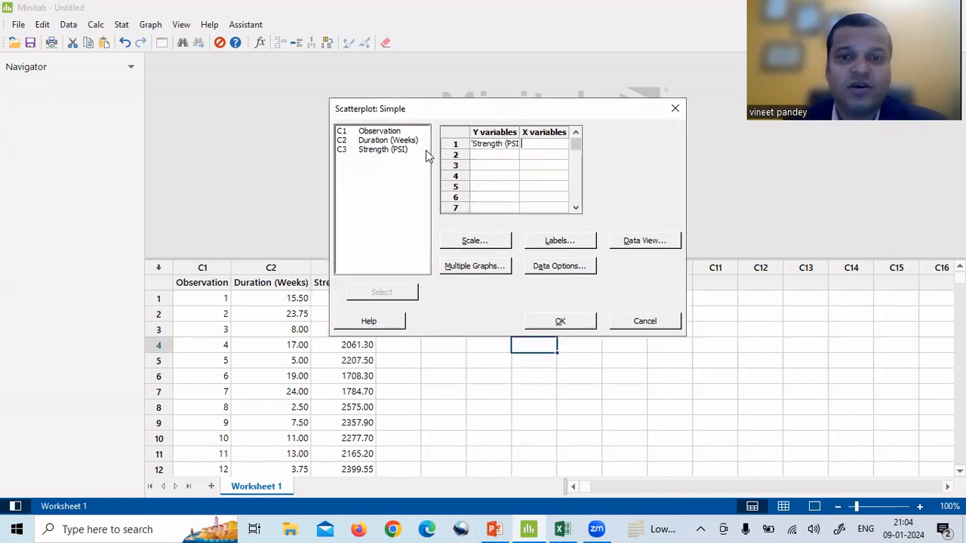
left_click(384, 142)
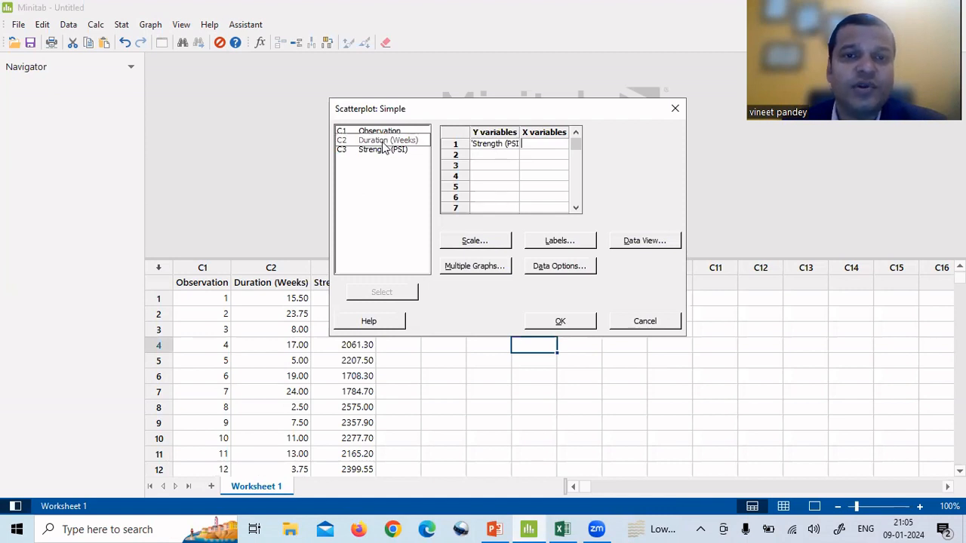
double_click(384, 145)
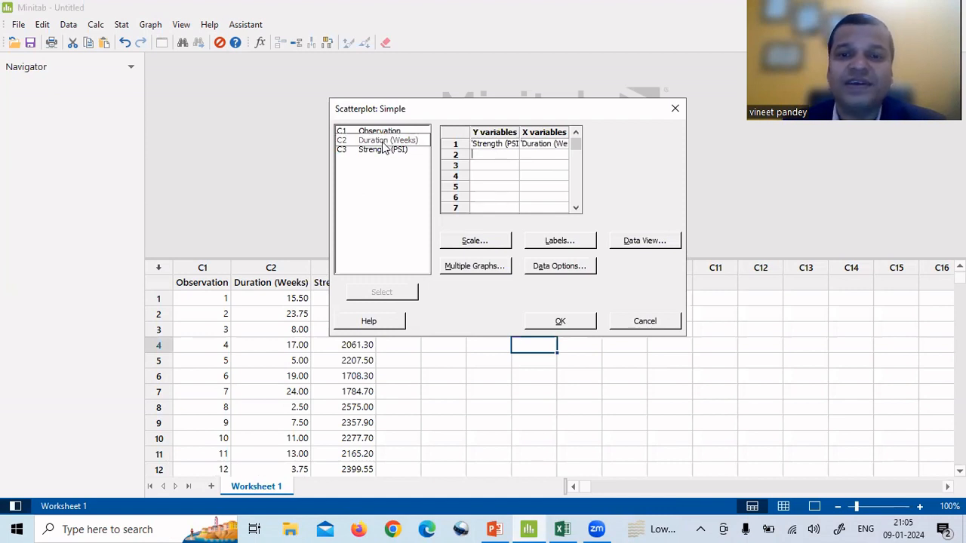
left_click(563, 321)
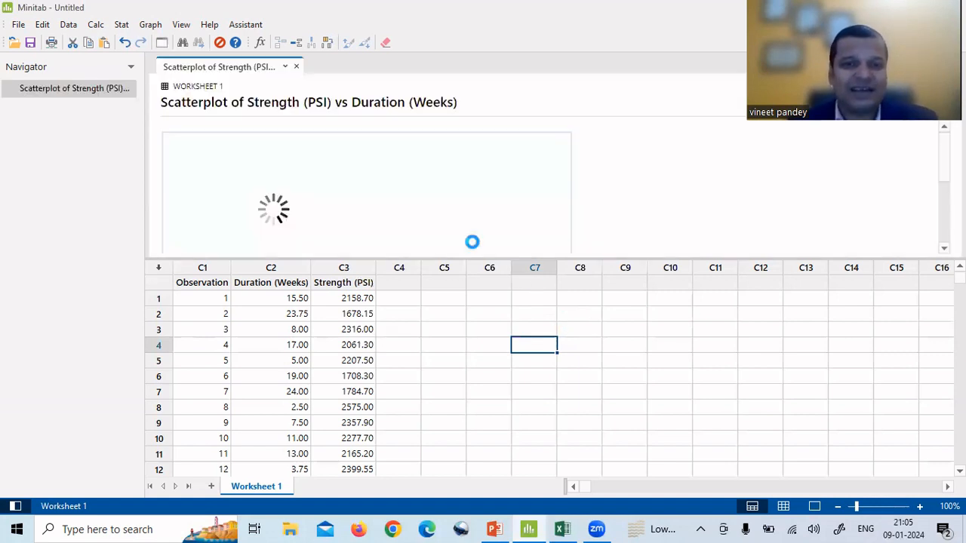
- Enlarge the output area above the worksheet and copy the scatterplot graph
mouse_move(591, 361)
left_mouse_down()
mouse_move(584, 388)
mouse_move(561, 328)
mouse_move(593, 370)
left_mouse_up()
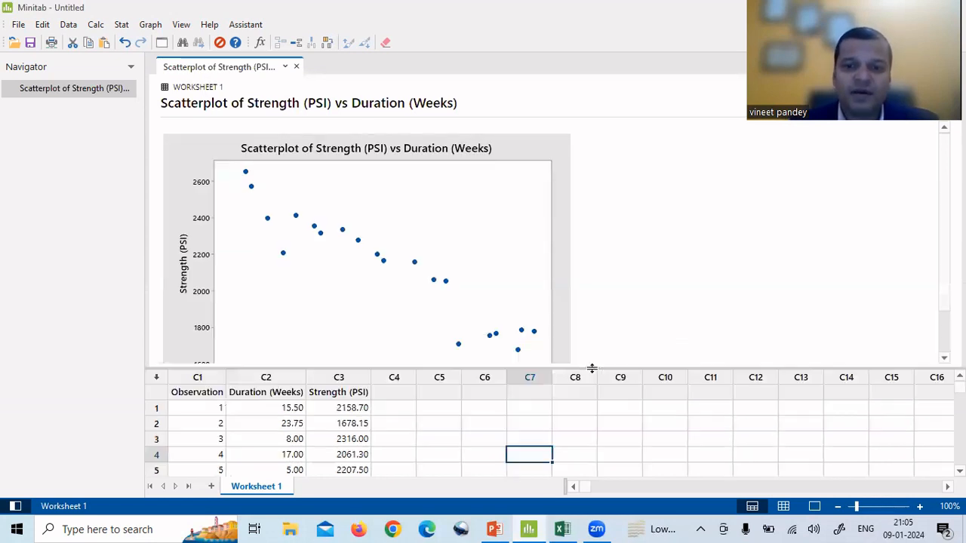
right_click(509, 147)
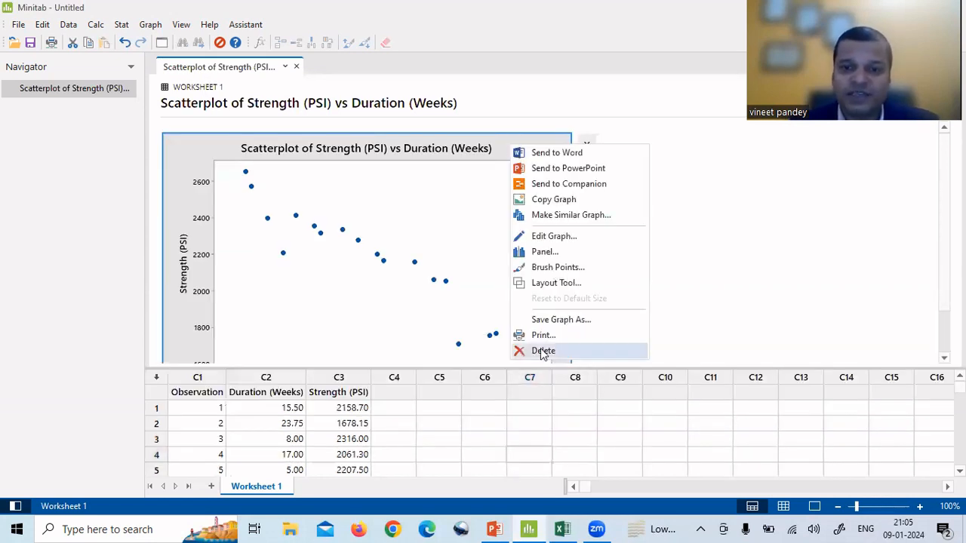
left_click(587, 145)
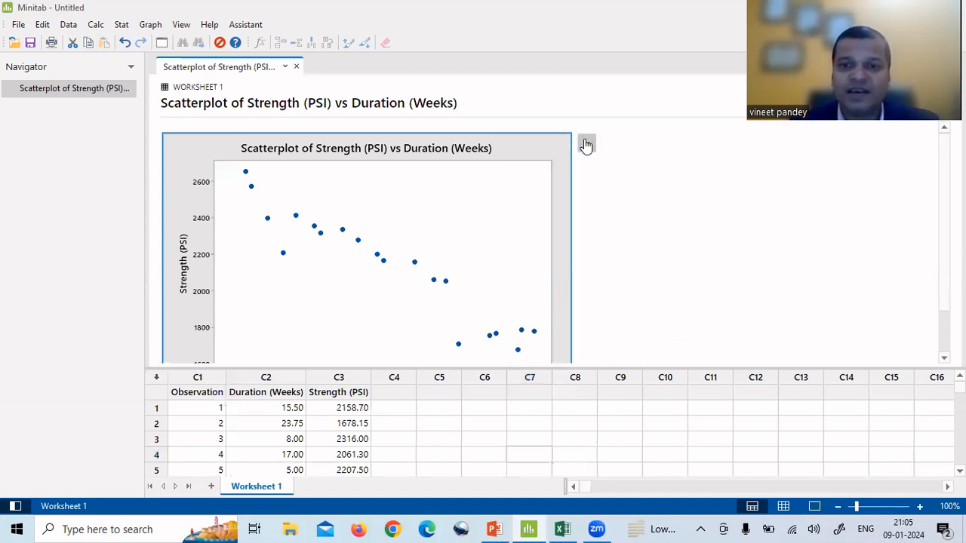
left_click(586, 145)
right_click(496, 212)
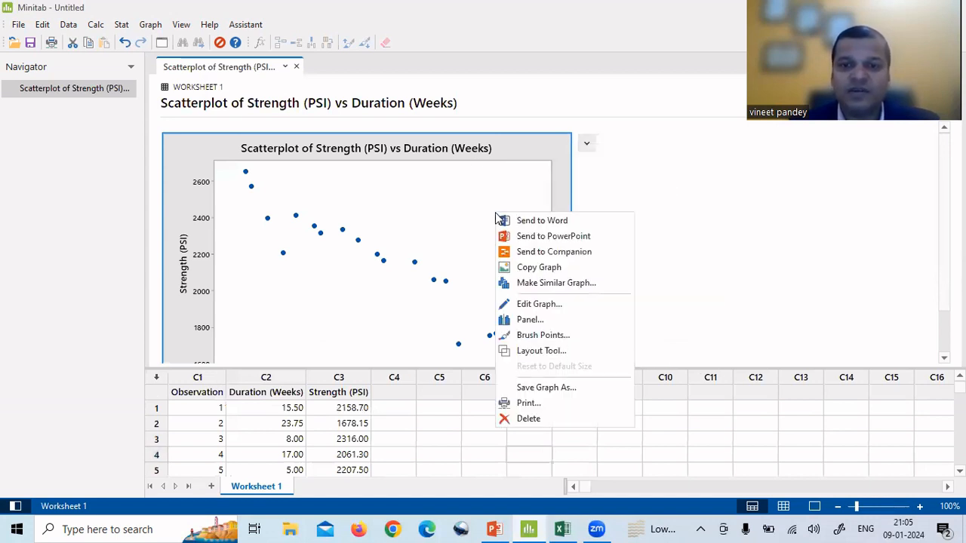
left_click(474, 237)
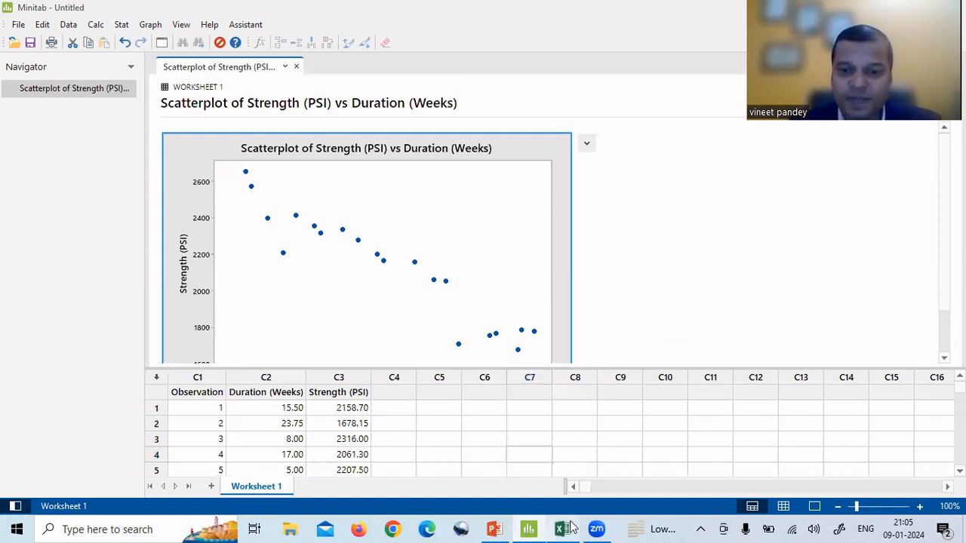
- Switch to Excel and paste the copied Minitab graph at cell L2 of the Scatter Plot sheet
key("alt+Tab")
left_click(696, 165)
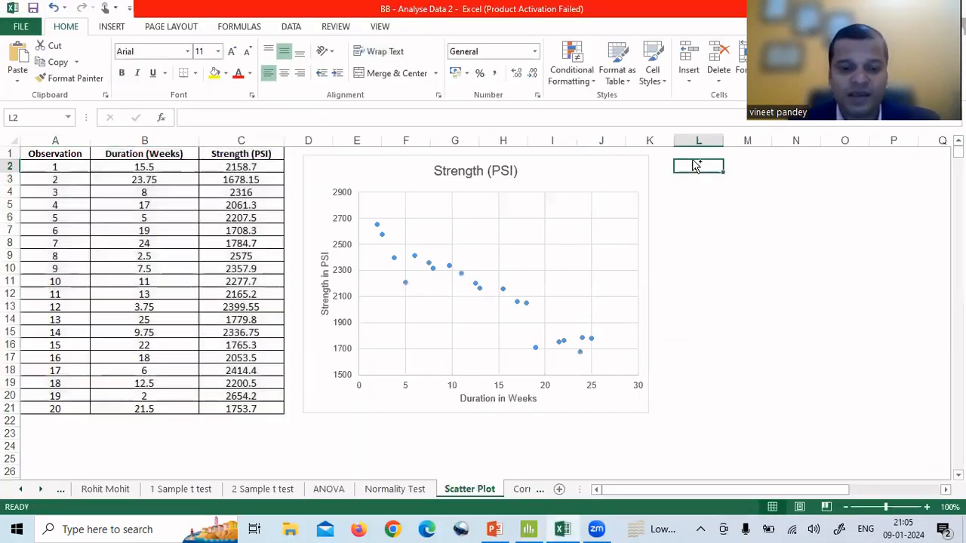
key("ctrl+v")
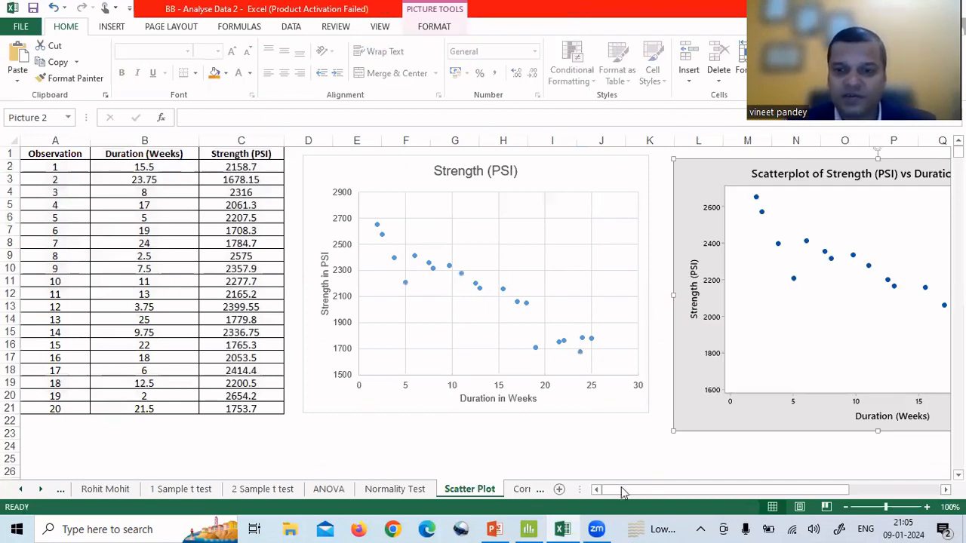
- Move the pasted graph up beside the Excel chart and shrink it so its lower edge ends at row 21
left_click_drag(669, 495, 722, 494)
left_click_drag(615, 329, 614, 336)
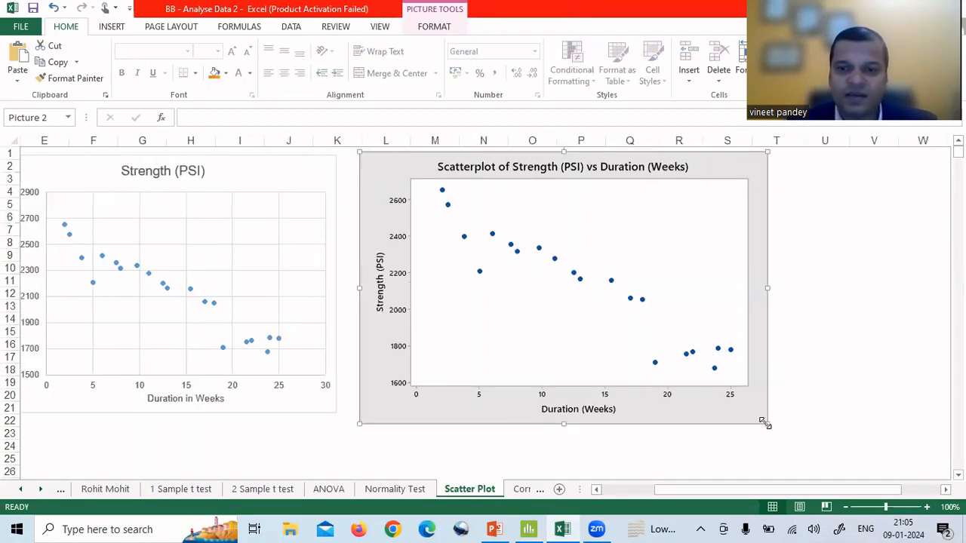
left_click_drag(763, 423, 745, 413)
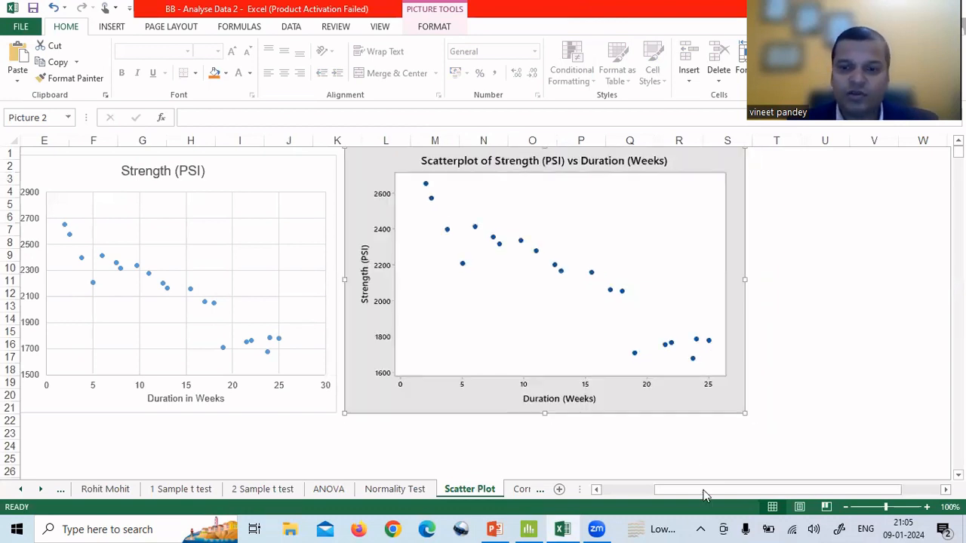
left_click_drag(702, 491, 692, 493)
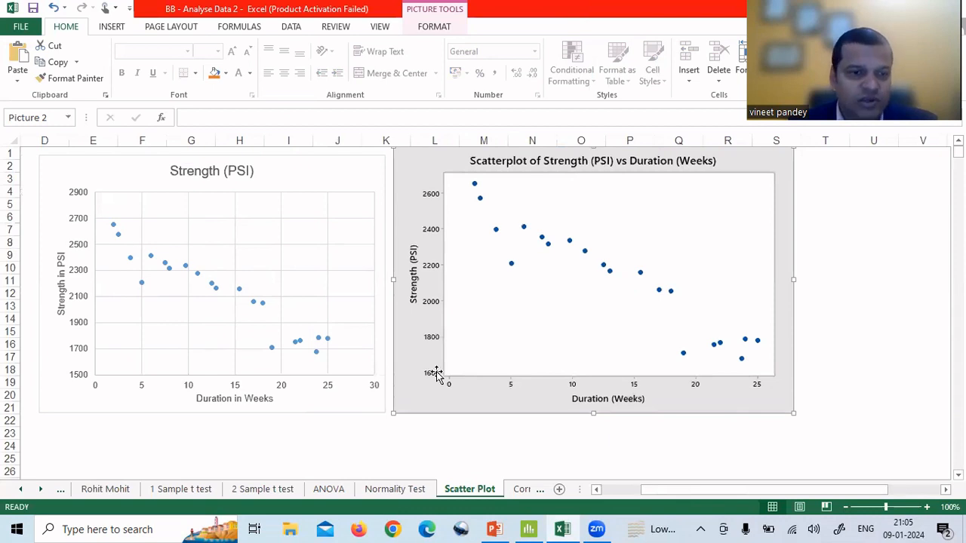